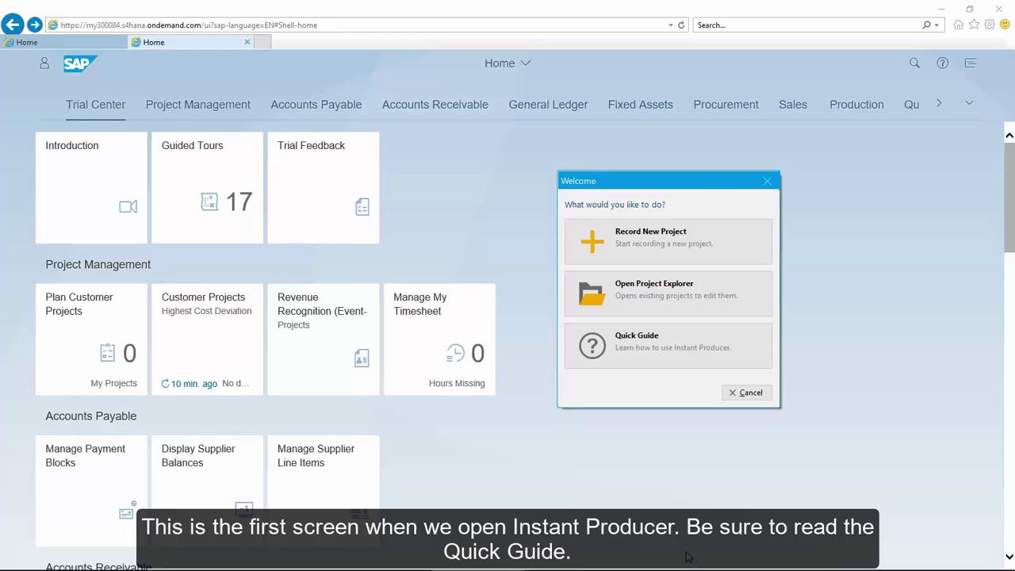
Step: Create a new 'GL Balance' recording project for the Home - Internet Explorer window, keeping the SAP UI5 profile
left_click(641, 243)
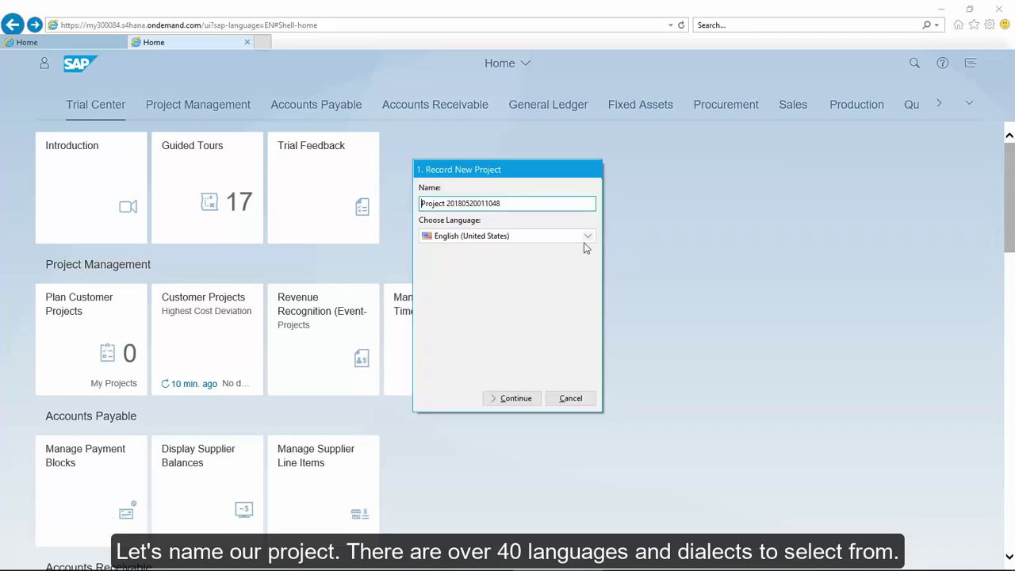
left_click_drag(510, 204, 421, 204)
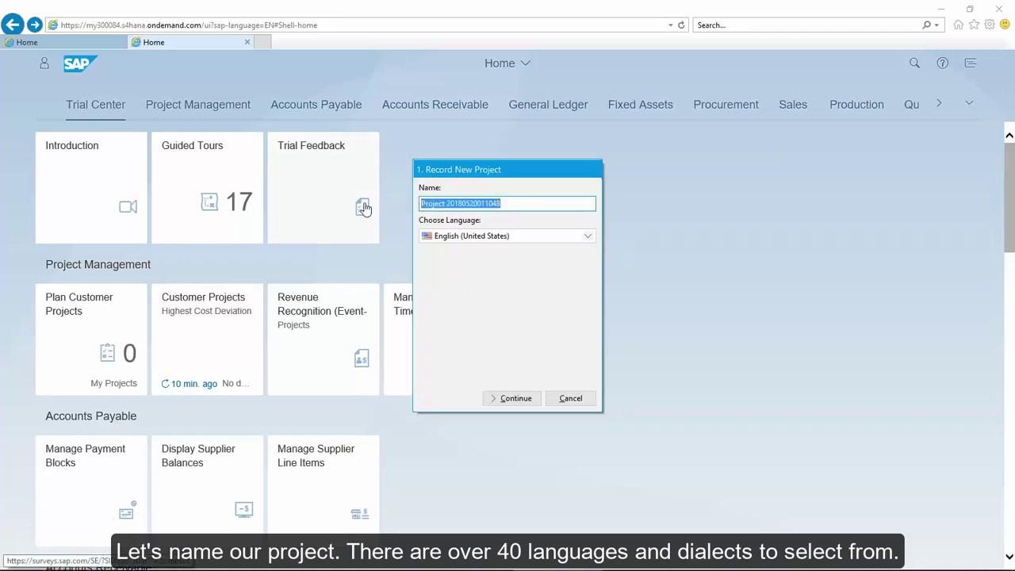
type("GL ")
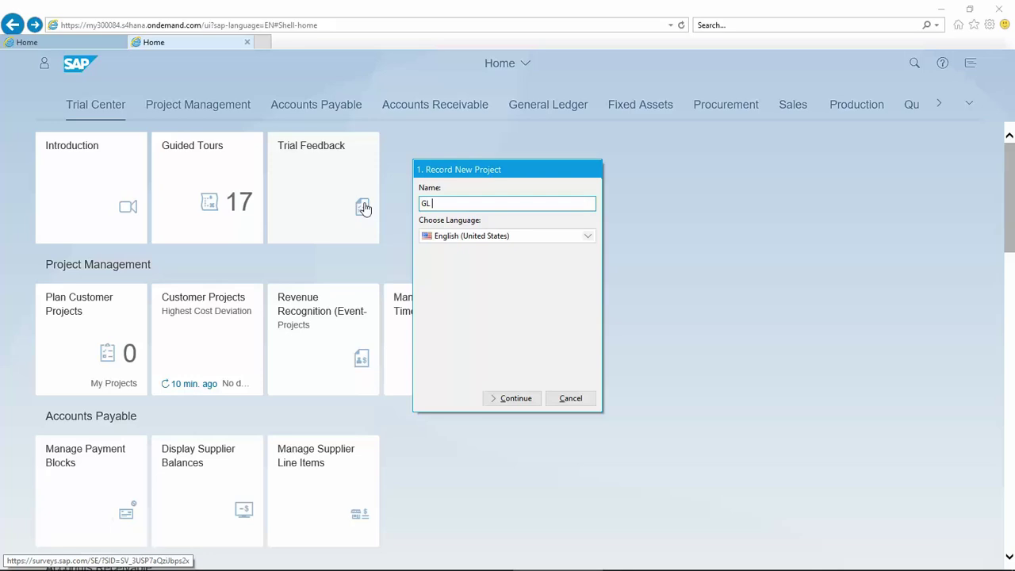
type("Balance")
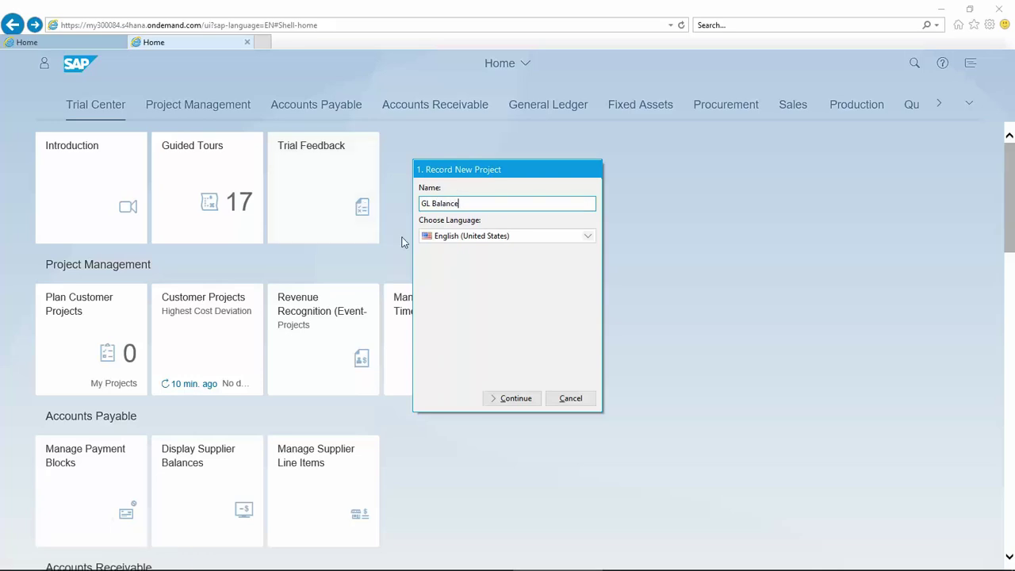
left_click(521, 399)
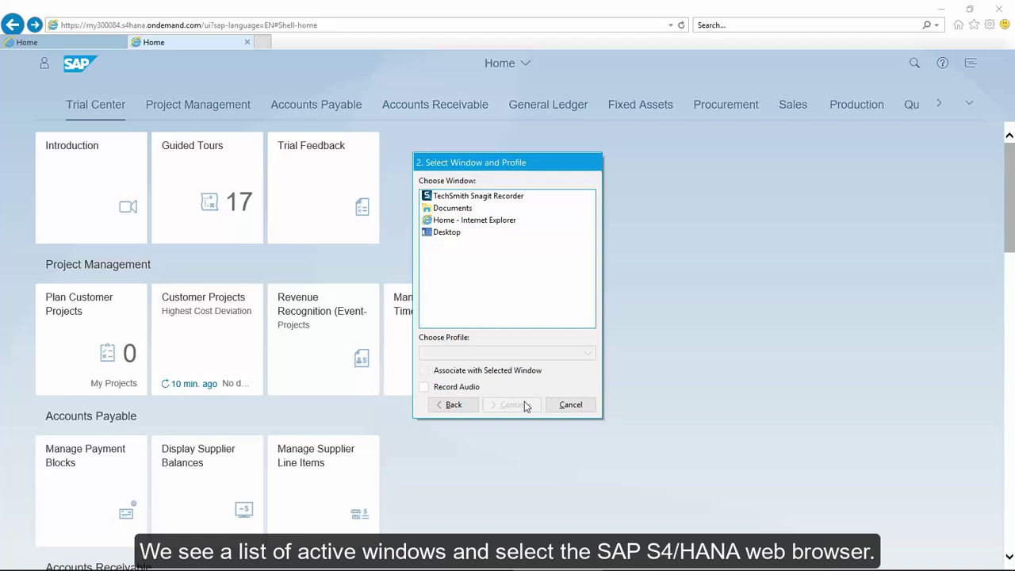
left_click(456, 224)
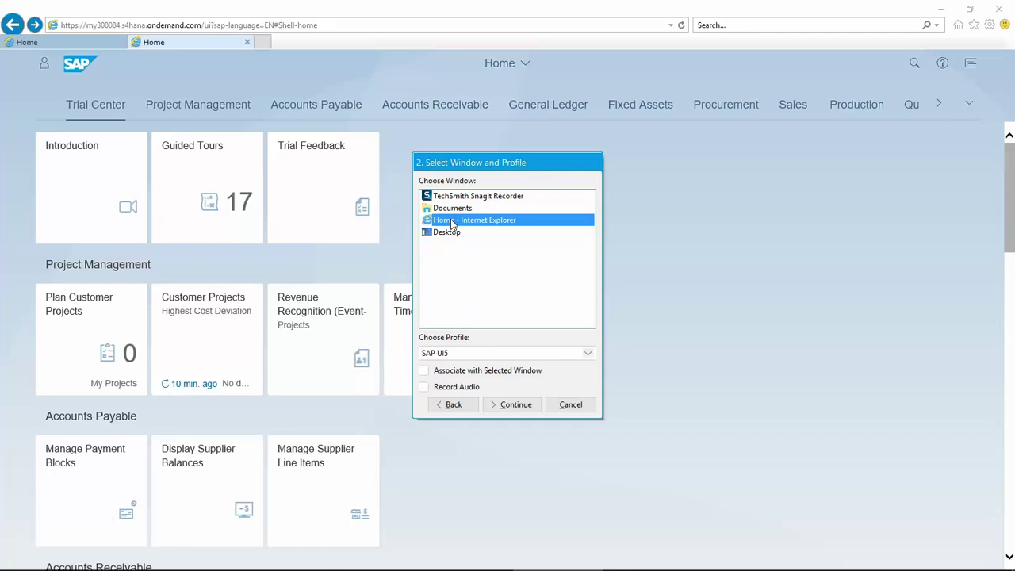
left_click(493, 352)
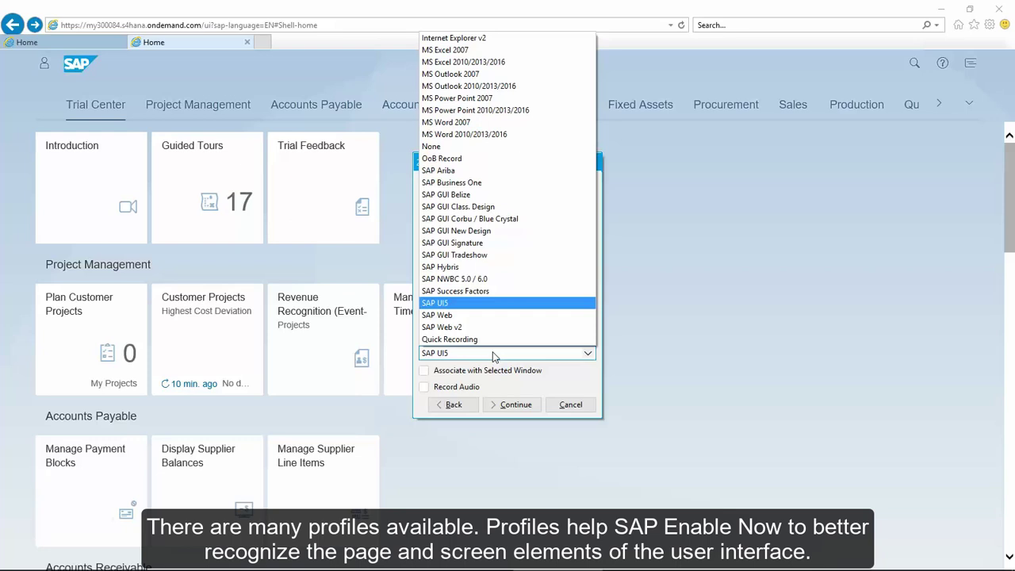
Step: Start recording the whole active window and open the Display G/L Account Balances app under General Ledger
left_click(510, 406)
left_click(510, 406)
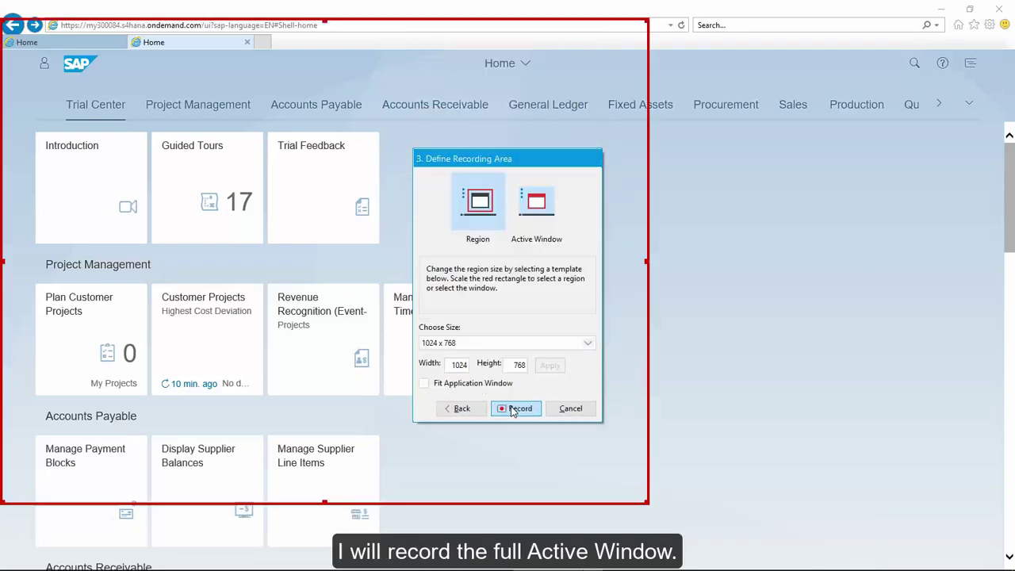
left_click(536, 207)
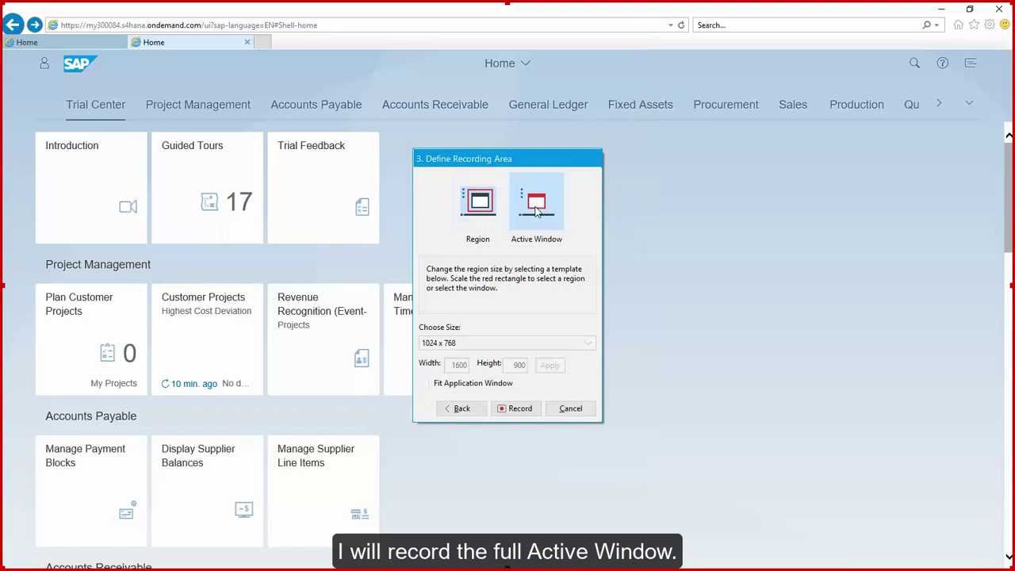
left_click(520, 409)
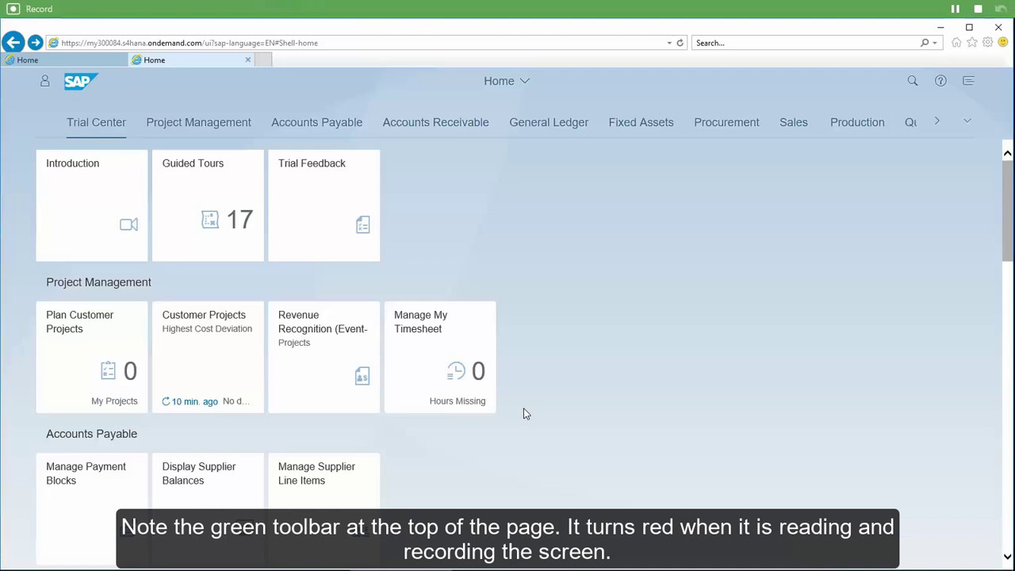
left_click(550, 125)
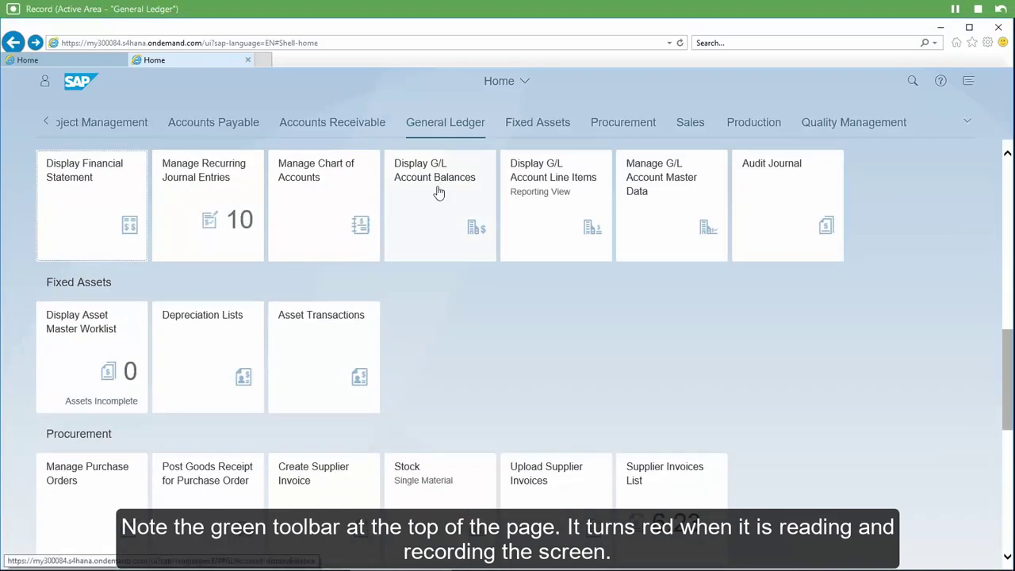
left_click(438, 191)
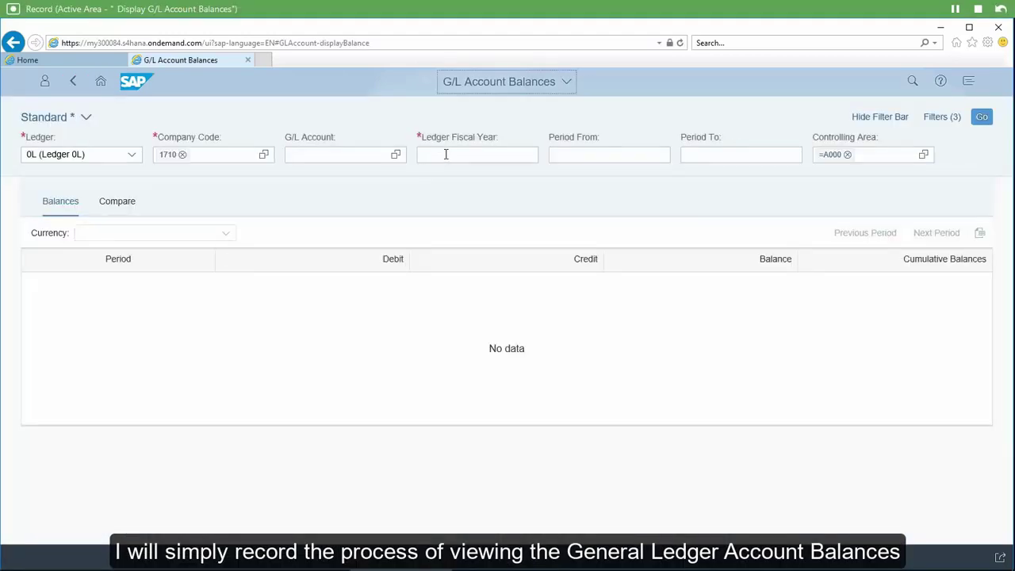
Step: Load the G/L account balances for ledger fiscal year 2017
left_click(446, 153)
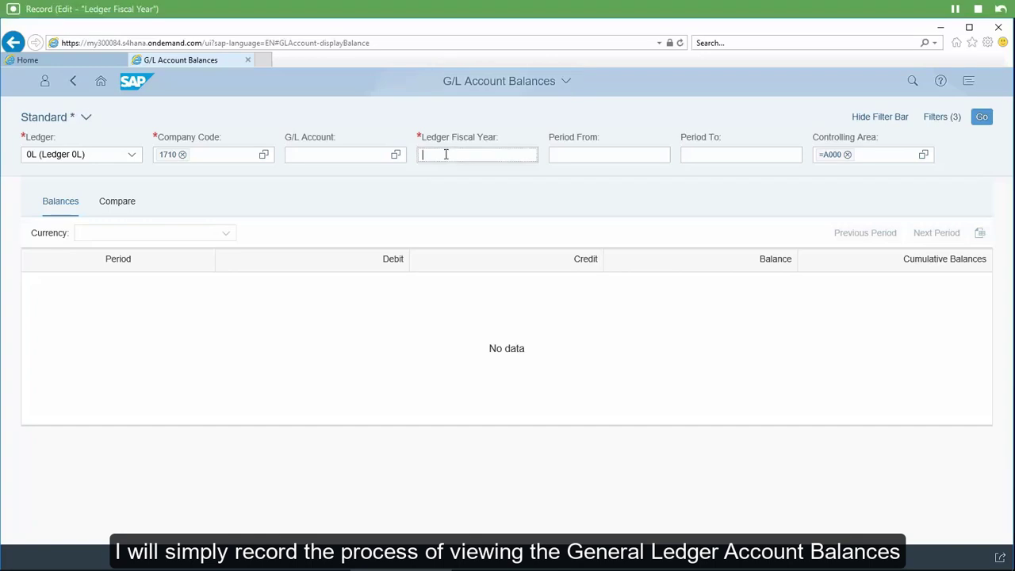
type("2017")
key("Return")
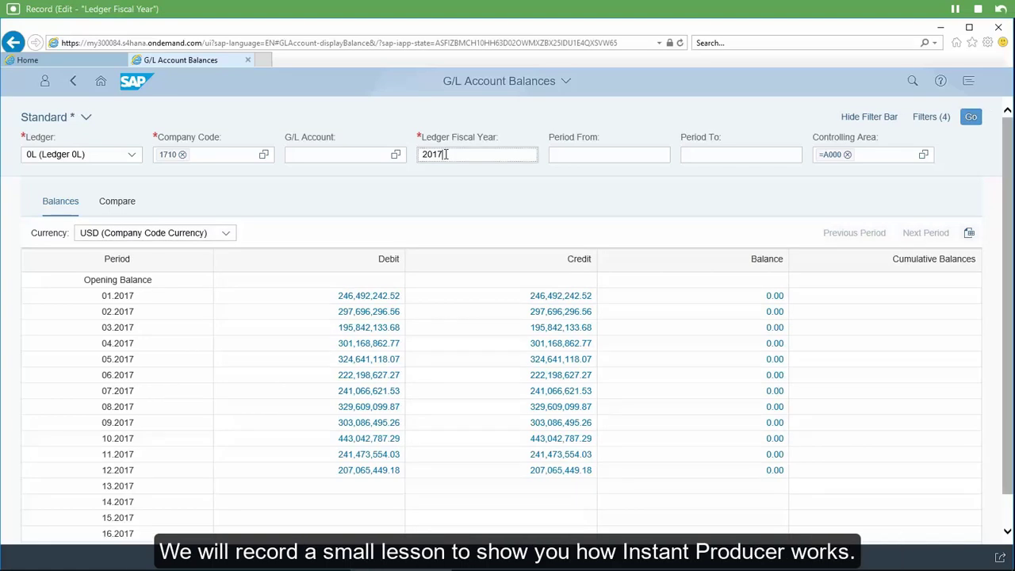
Step: Drill into the 01.2017 debit amount and expand Company Code 1710 and G/L account 11001080
left_click(360, 297)
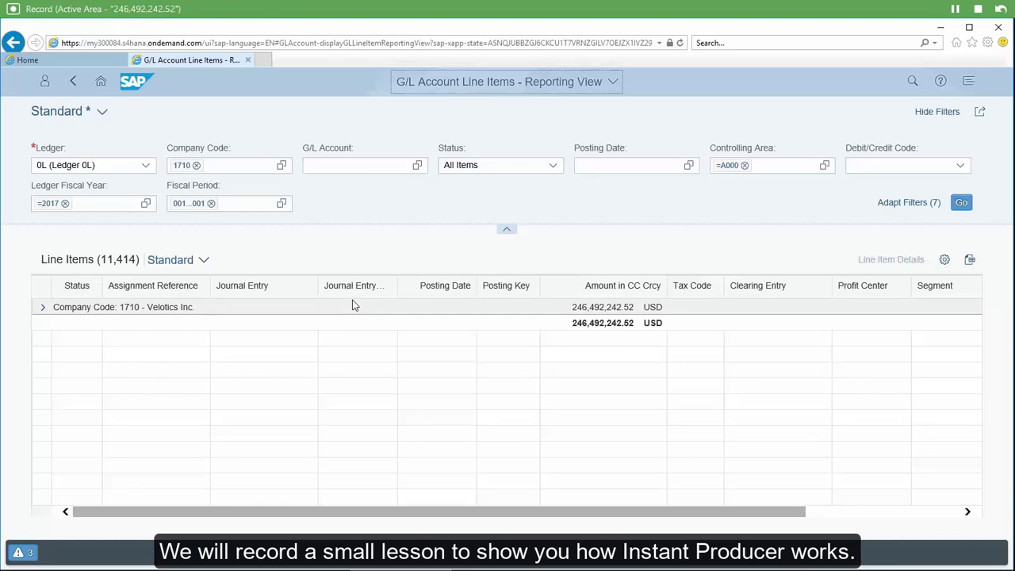
left_click(43, 311)
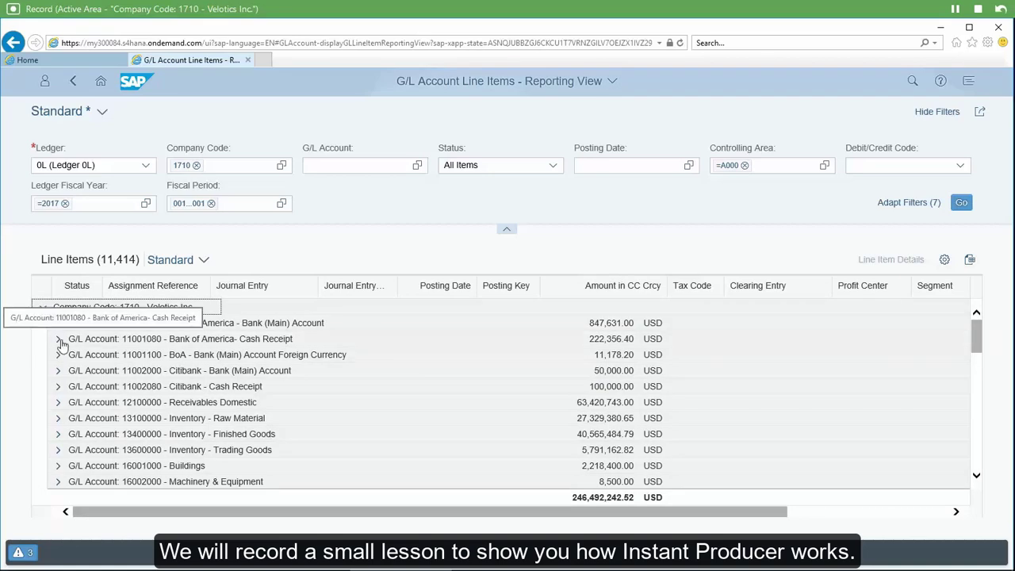
left_click(58, 340)
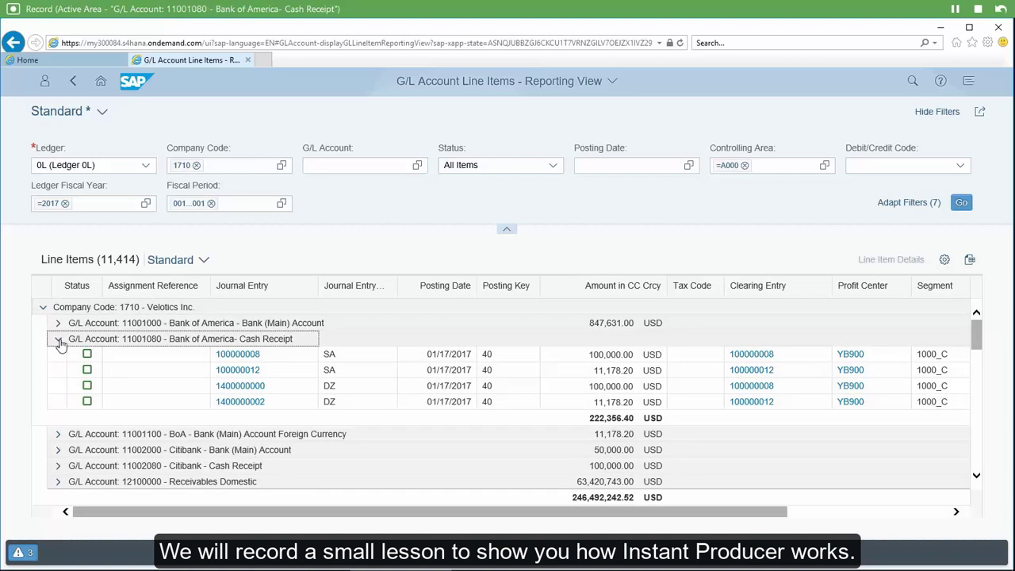
Step: End the recording and save it as GL Balance with status In Progress
left_click(978, 14)
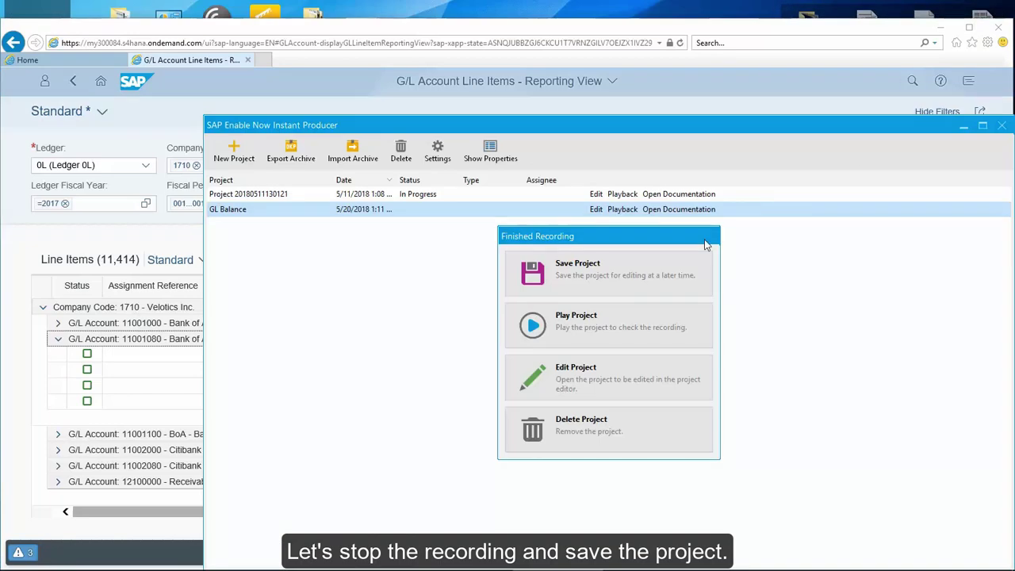
left_click(594, 273)
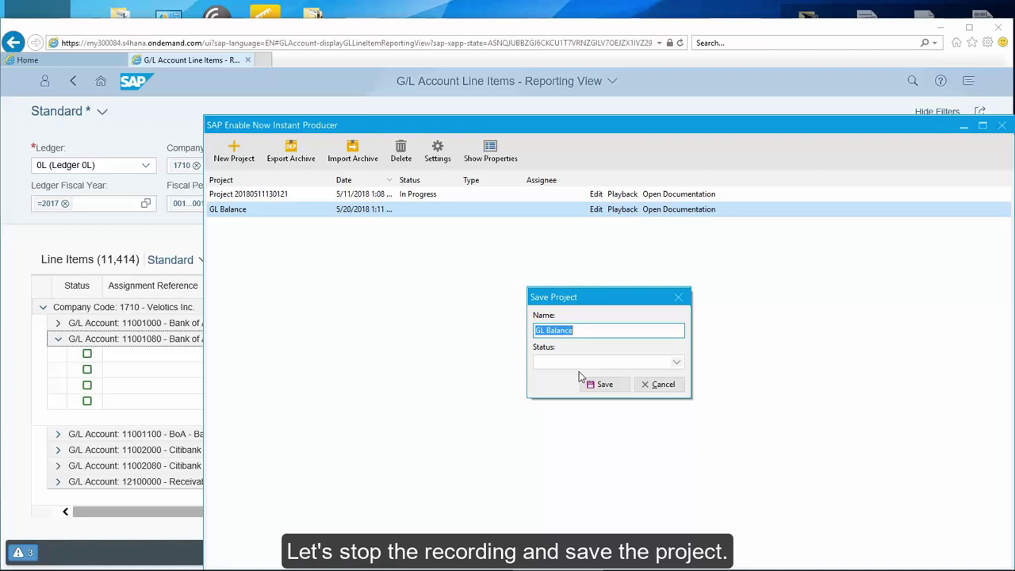
left_click(605, 370)
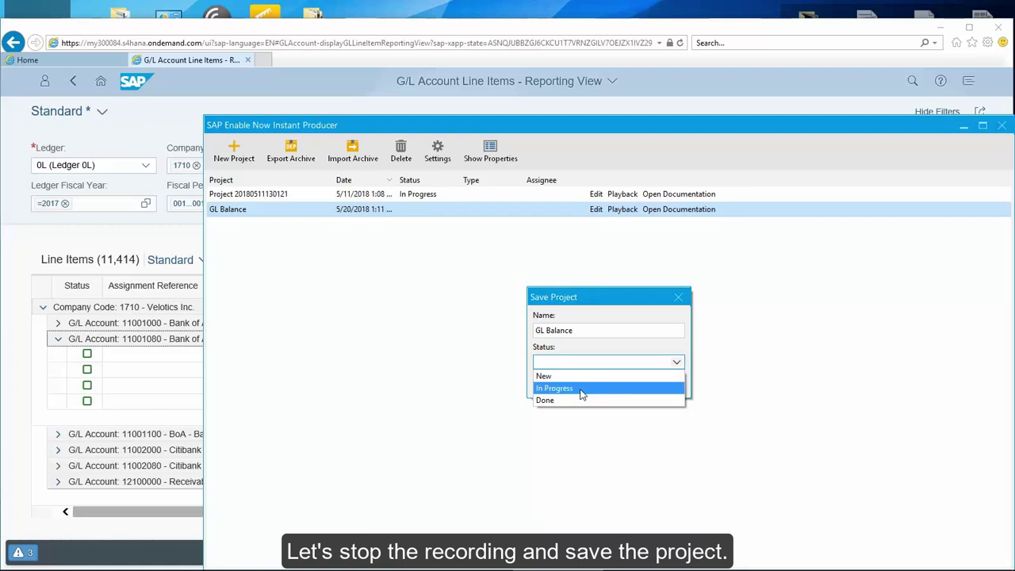
left_click(606, 386)
left_click(606, 387)
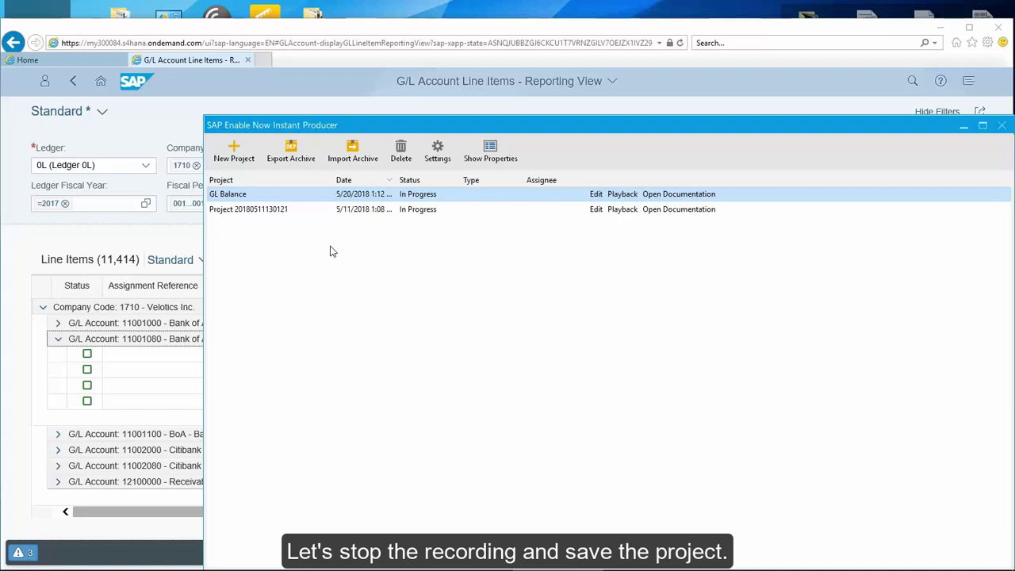
Step: Open the GL Balance project in a maximized editor and play back the raw recording
double_click(230, 198)
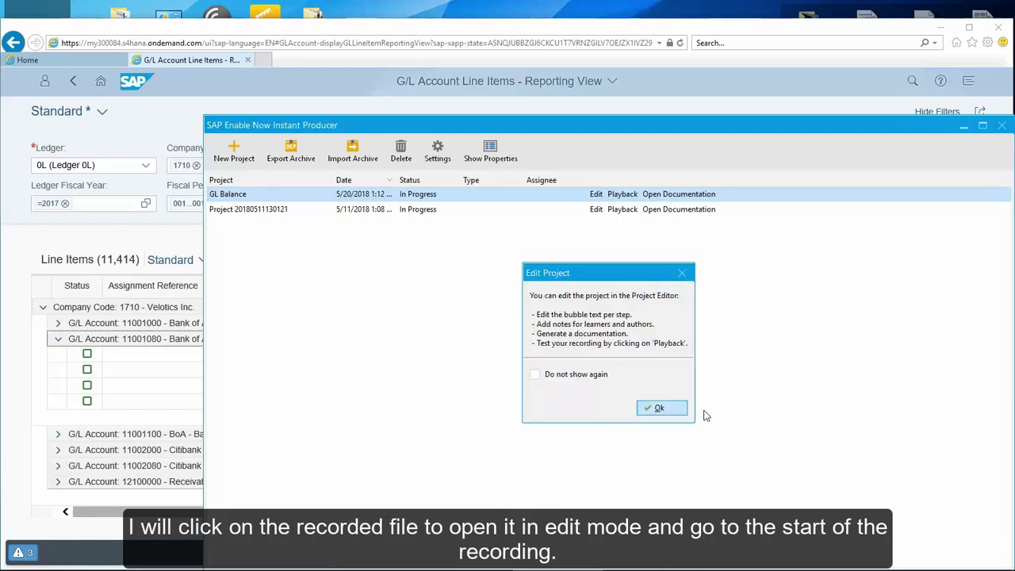
left_click(658, 411)
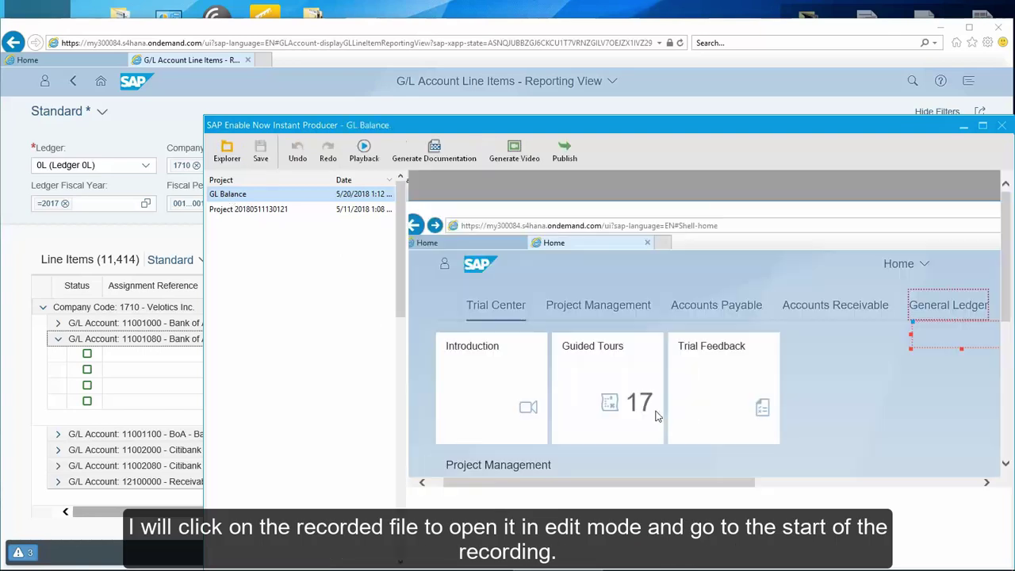
left_click(982, 125)
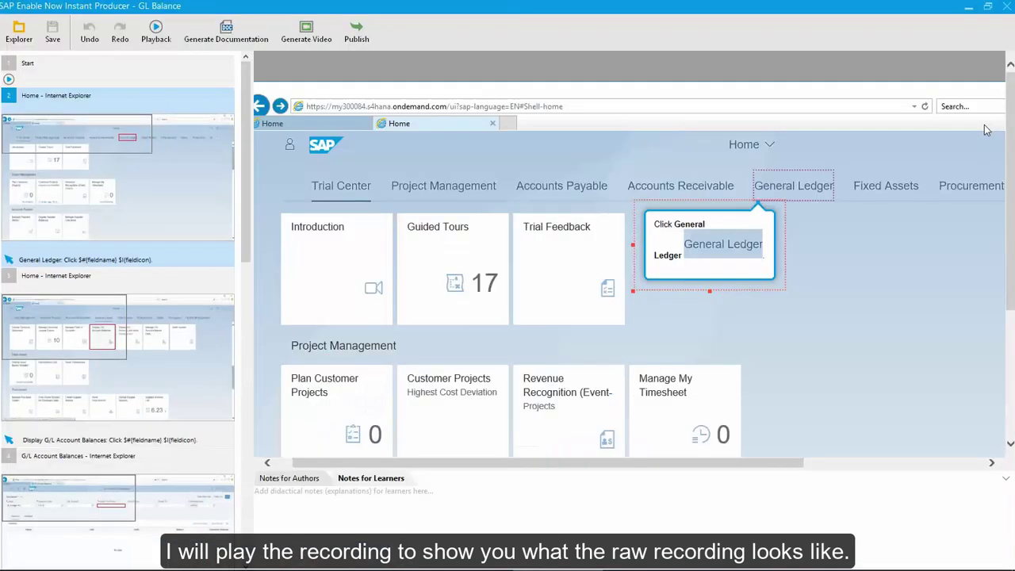
left_click(156, 30)
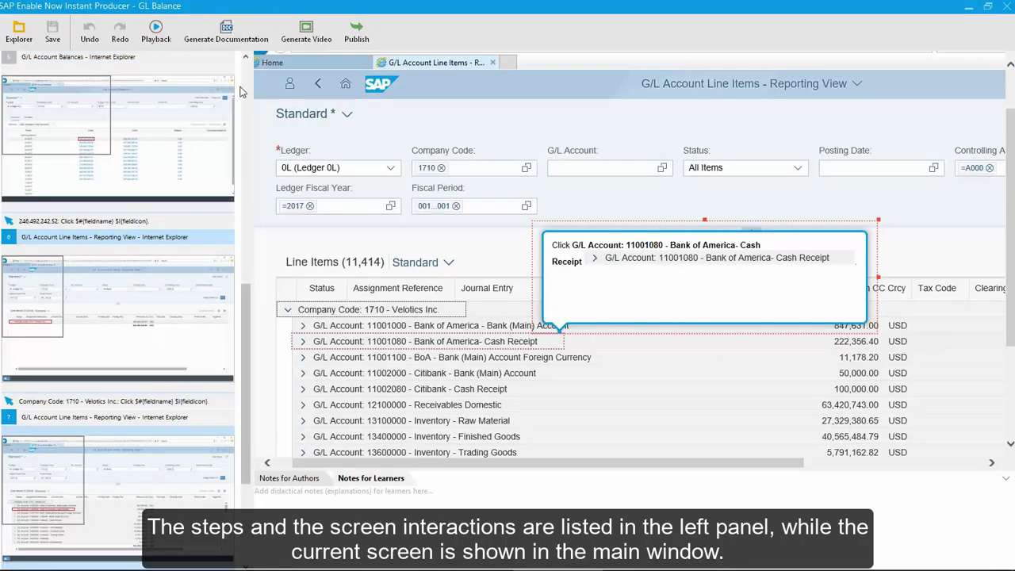
Step: Select step 2, Home - Internet Explorer, at the top of the steps panel
scroll(87, 76, "up", 1)
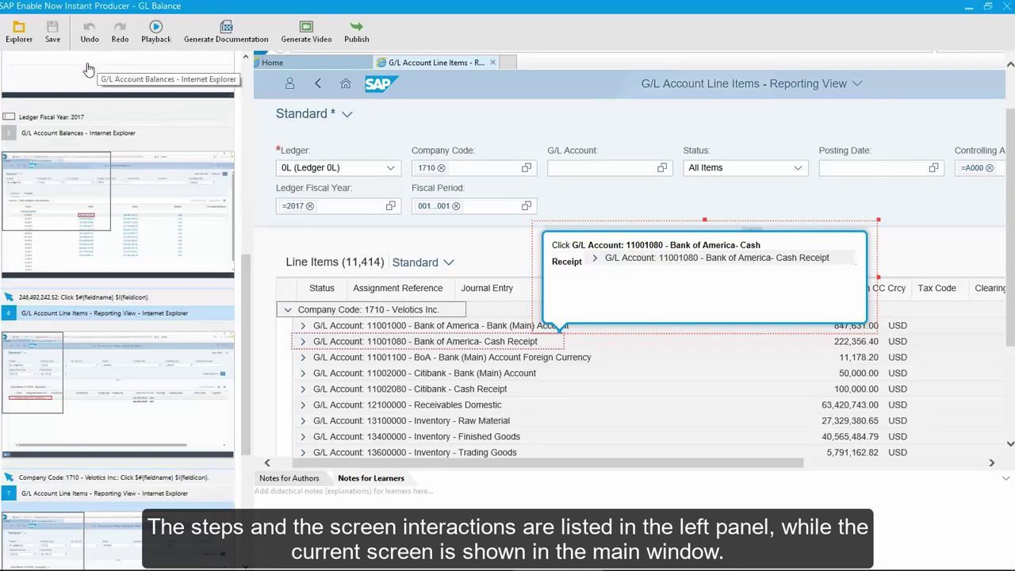
left_click(118, 190)
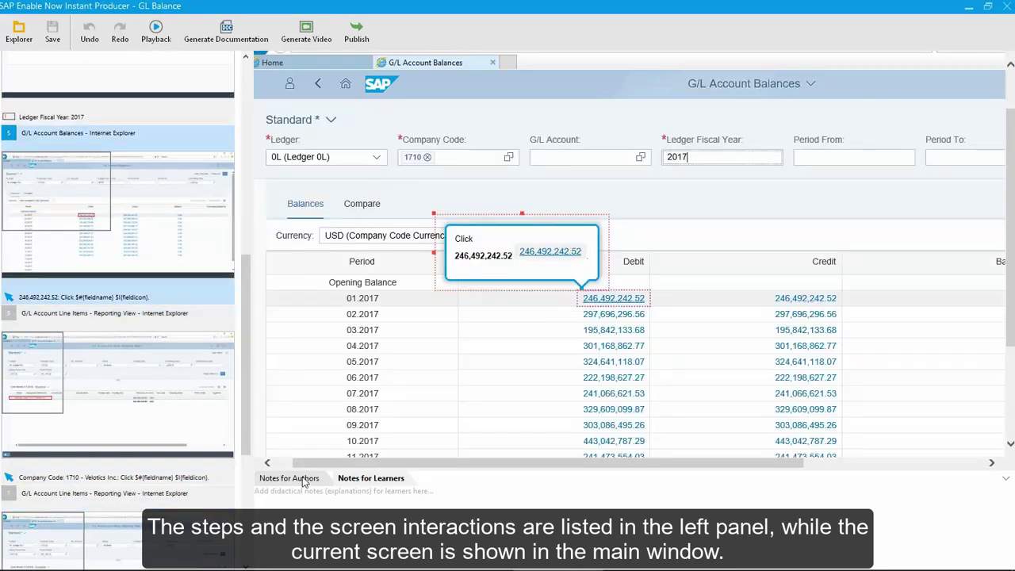
scroll(104, 131, "up", 6)
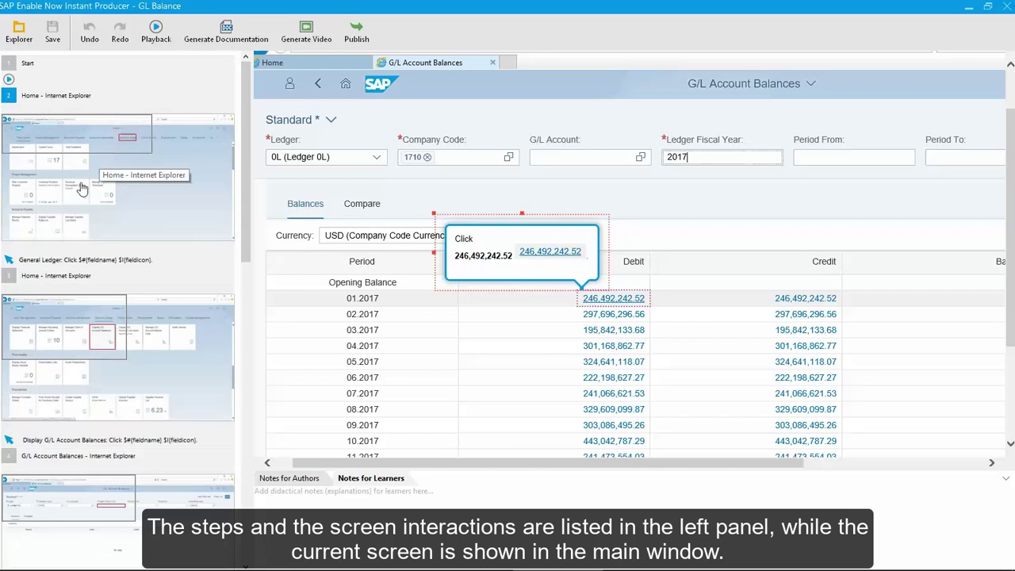
left_click(119, 190)
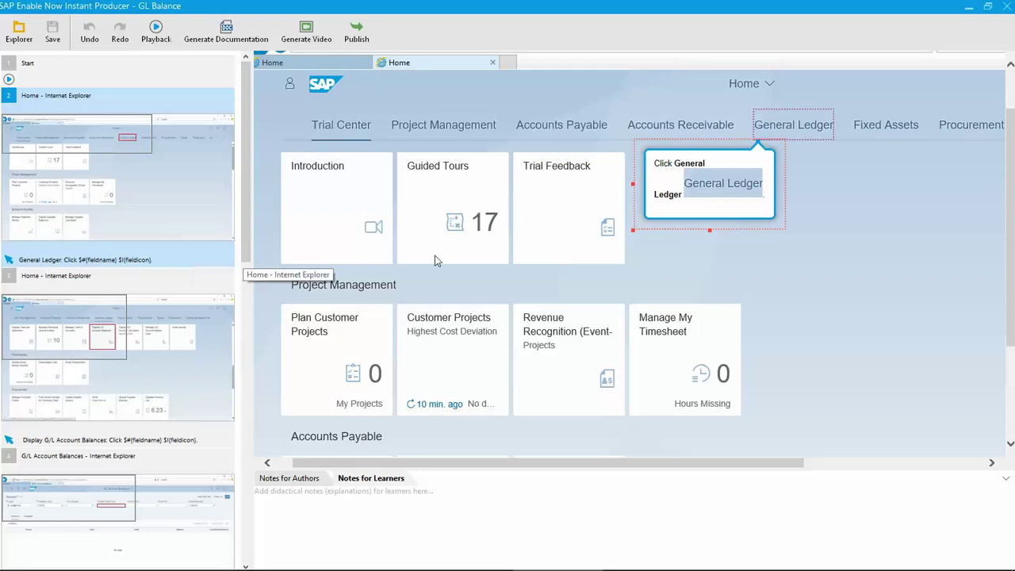
Step: Add the line 'I can add to this' below the 'Click General Ledger' bubble text
double_click(682, 194)
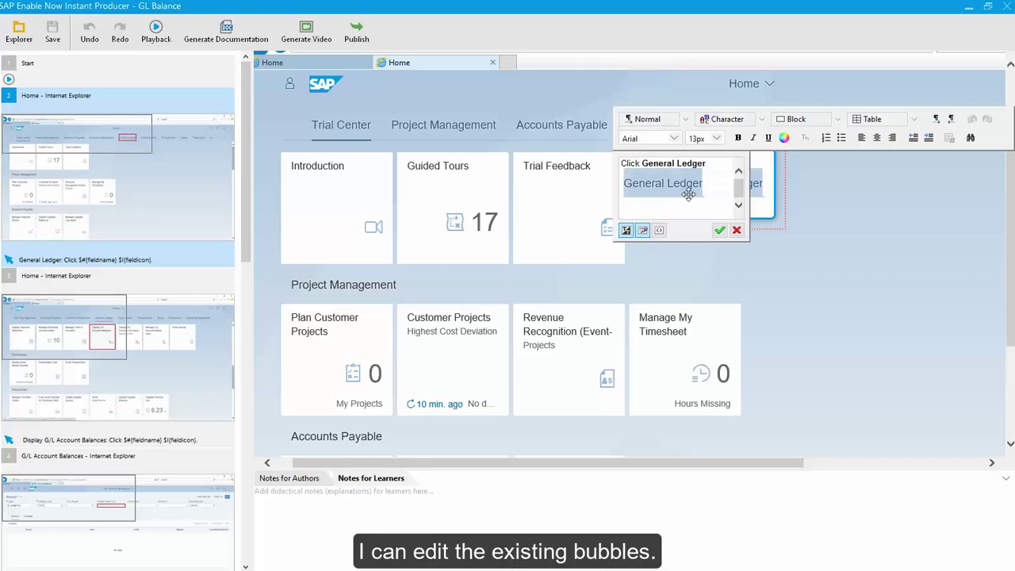
left_click(710, 164)
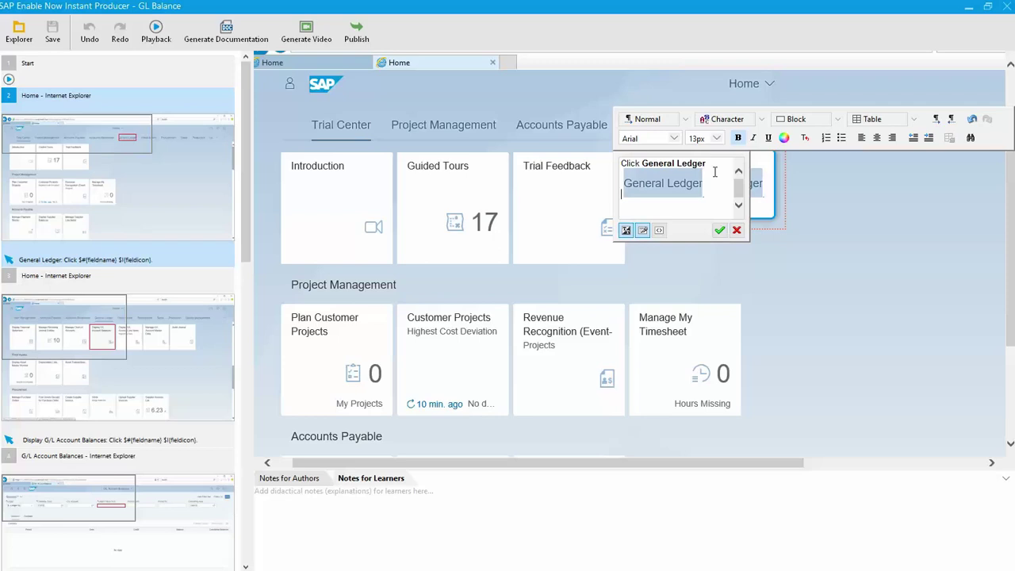
left_click(712, 196)
type("I can add to this")
left_click(719, 230)
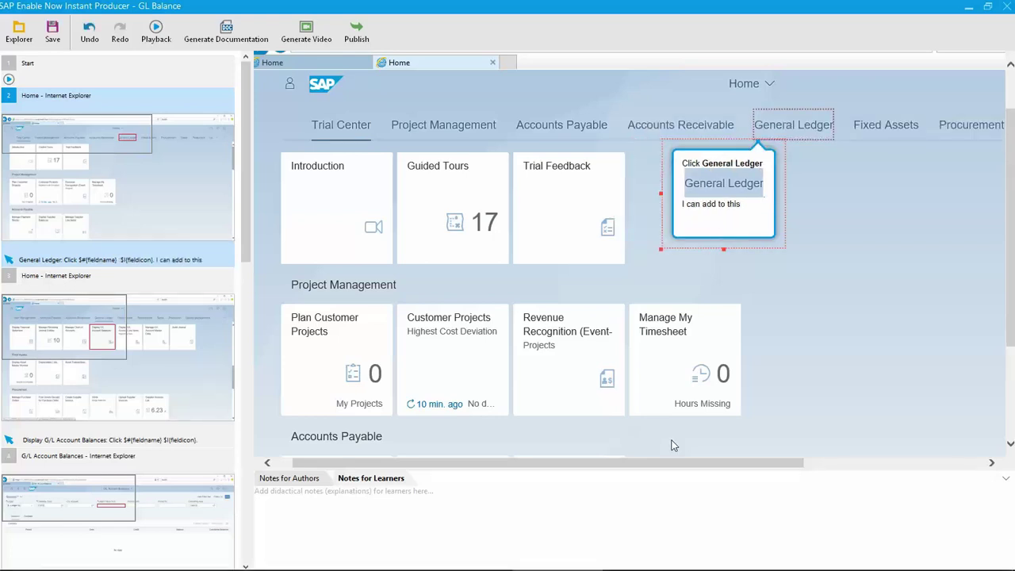
Step: Add author note 'I can remind authors about things....' and learner note 'I can insert notes for learners'
left_click(282, 478)
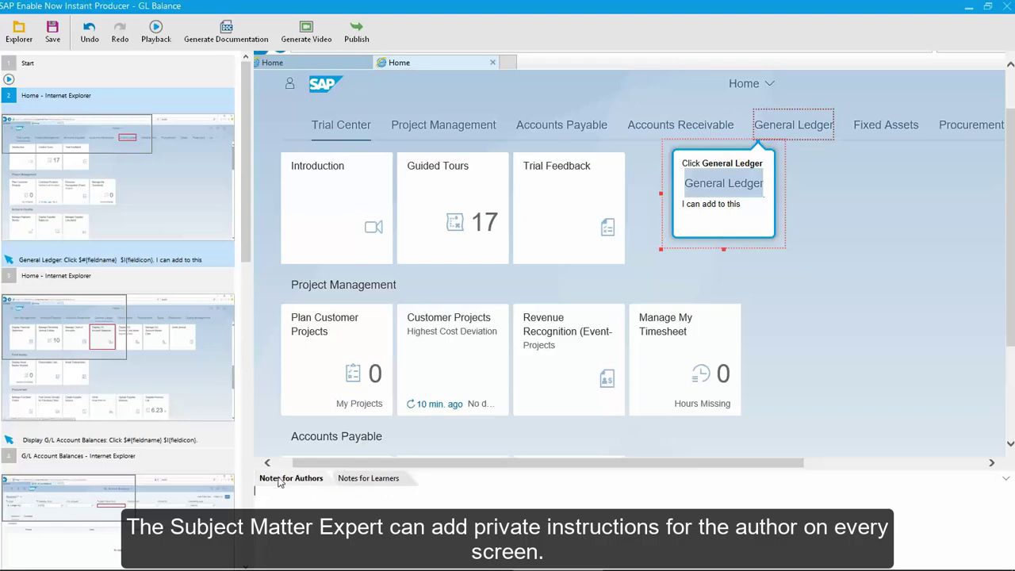
left_click(280, 489)
type("I can remind authors about th")
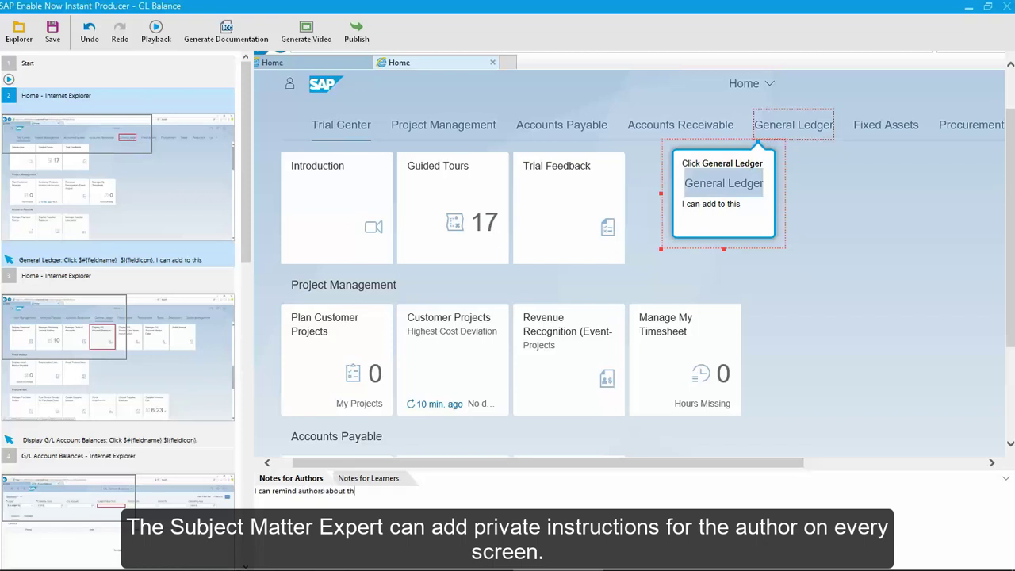
type("ings.....")
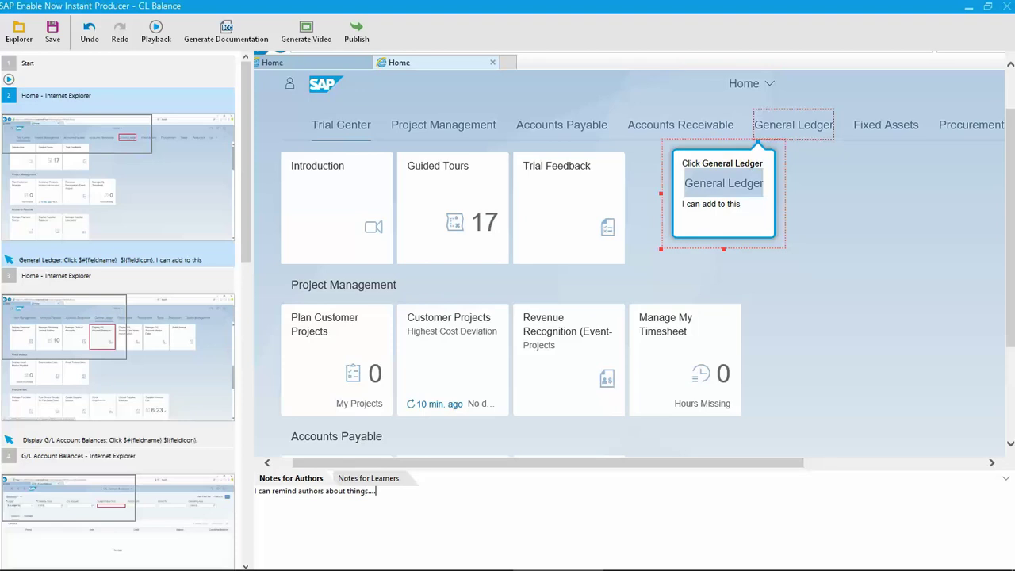
left_click(377, 480)
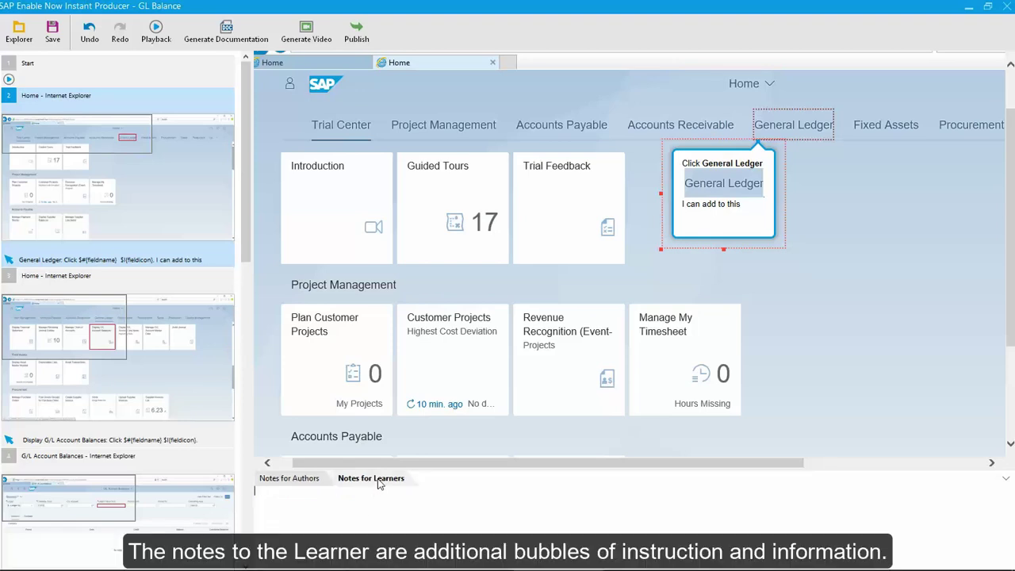
type("I can insert notes for lear")
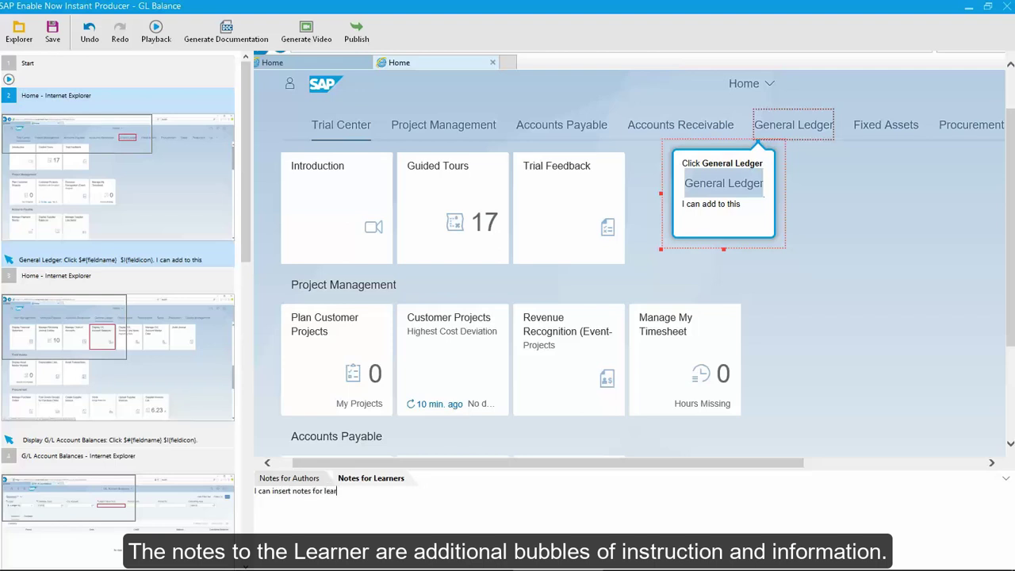
type("ners")
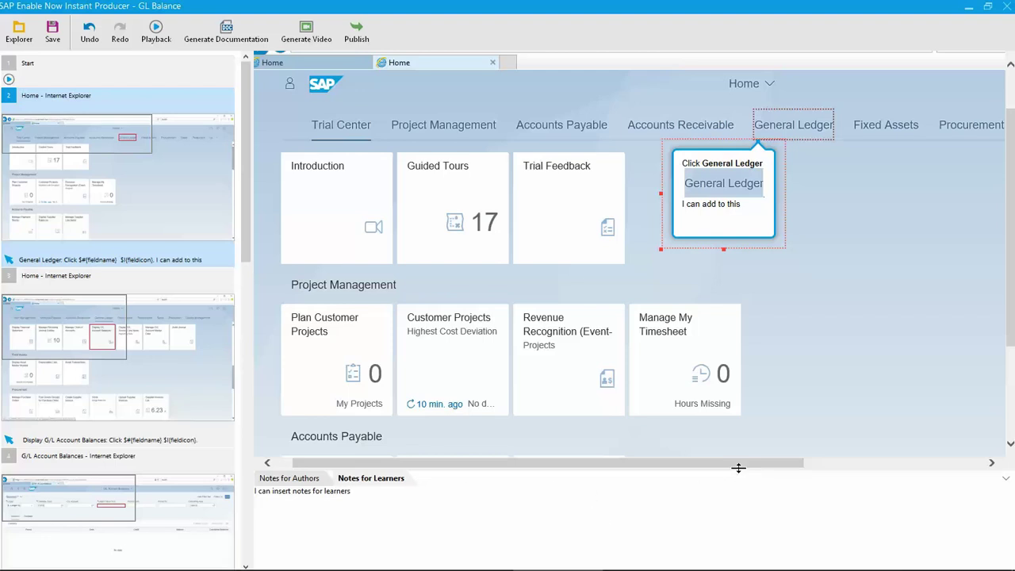
Step: Play back the tutorial past the learner note, then close playback to resume editing
left_click(156, 33)
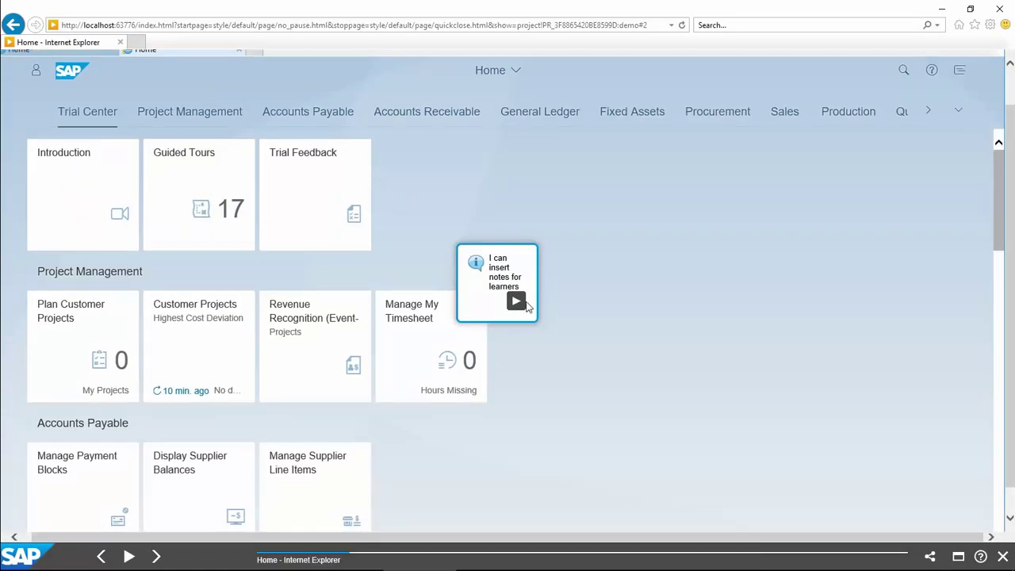
left_click(516, 302)
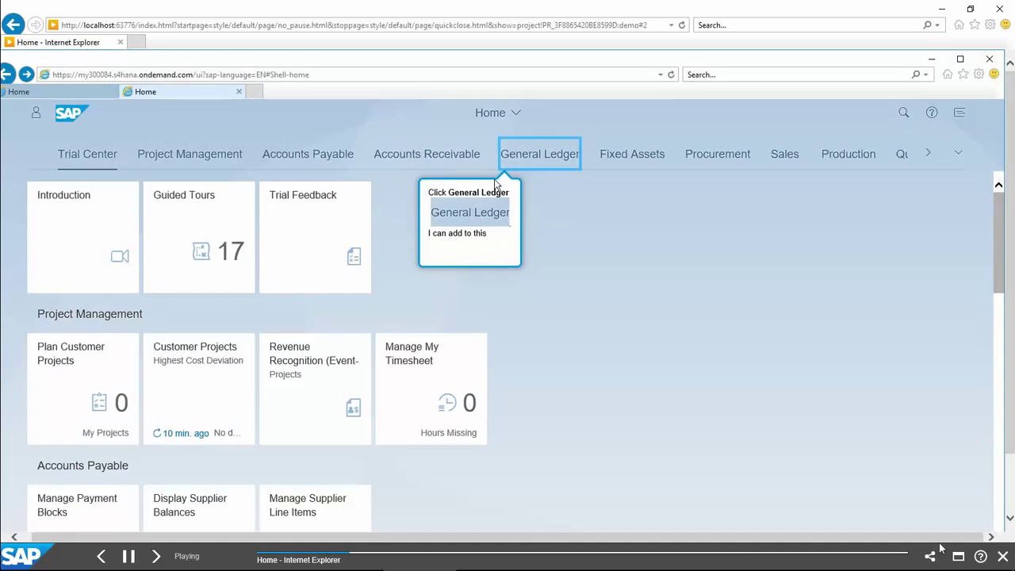
left_click(1003, 556)
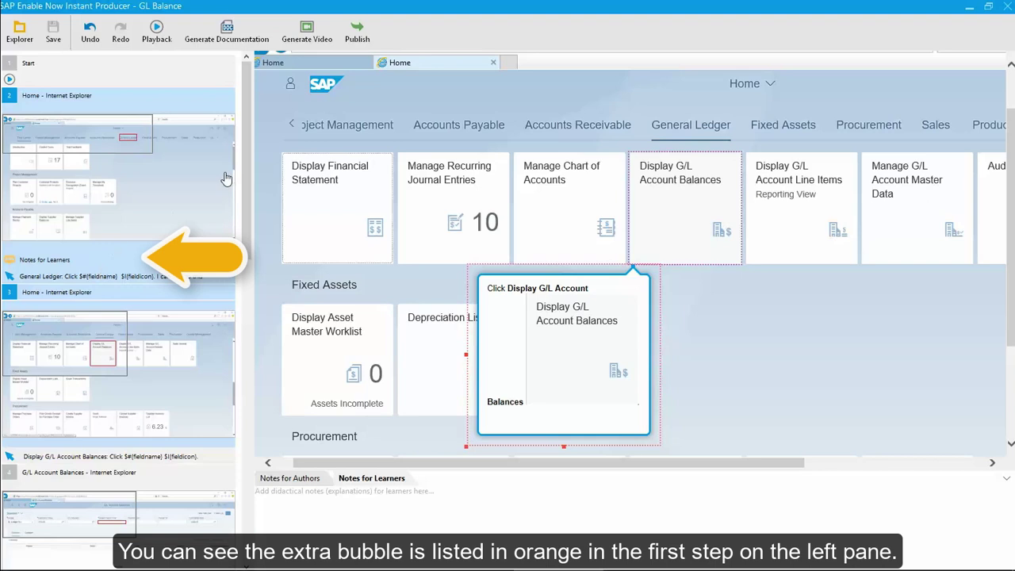
Step: Generate Word training documentation from the GL Balance project and open it
left_click(227, 29)
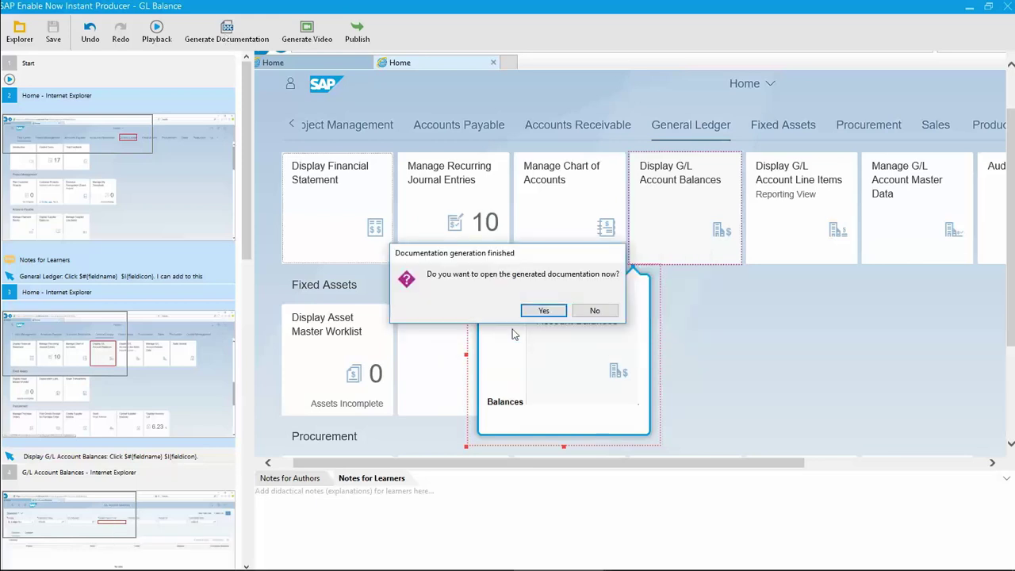
left_click(540, 311)
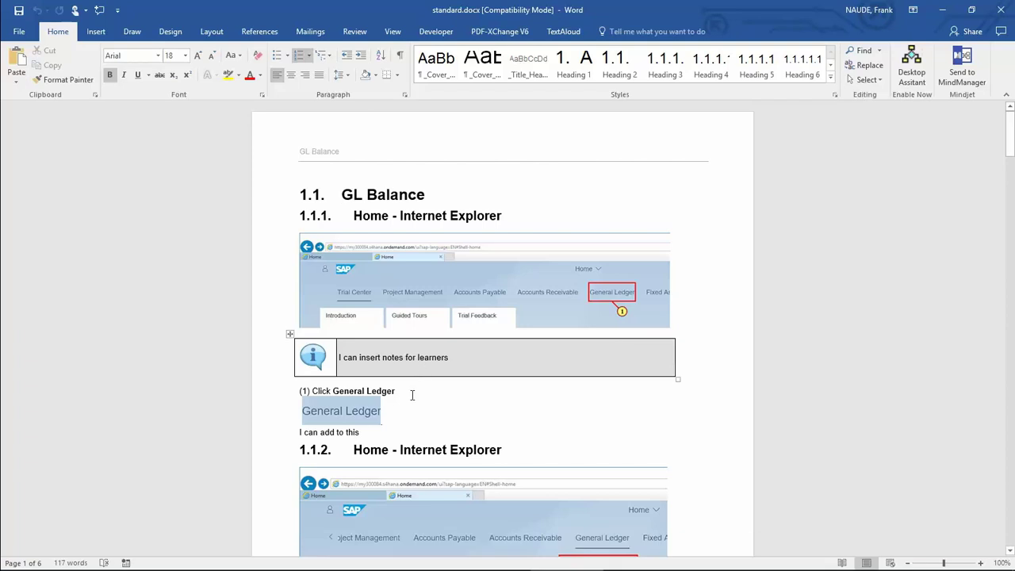
Step: Scroll through standard.docx to review the generated steps and notes
scroll(383, 411, "down", 10)
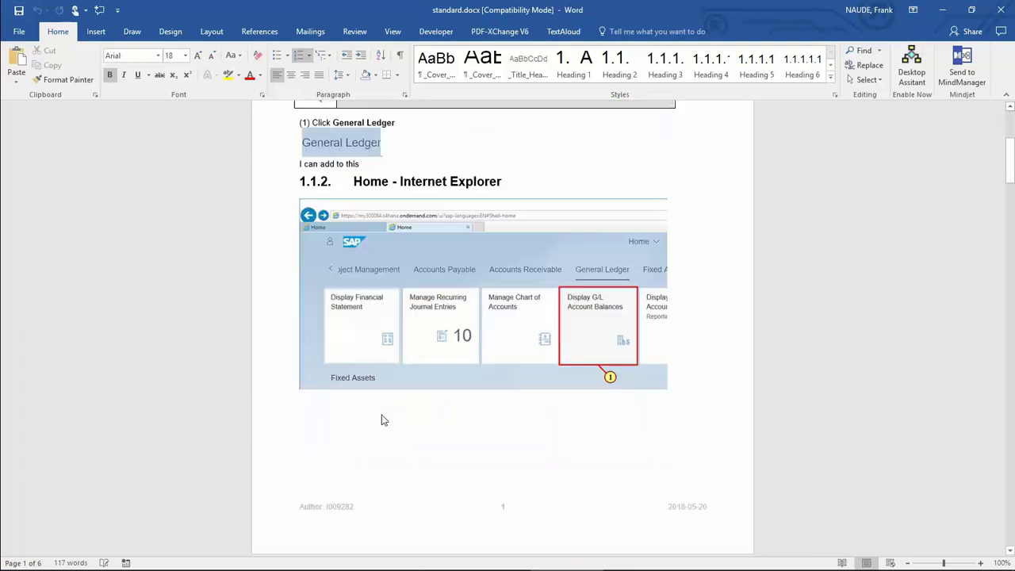
scroll(382, 414, "down", 4)
scroll(382, 415, "up", 7)
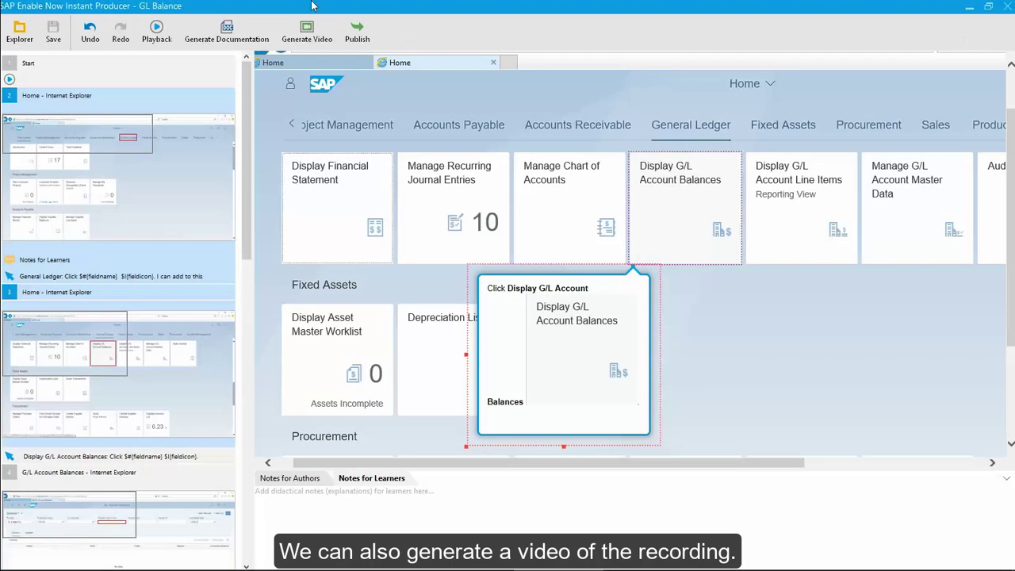
left_click(307, 32)
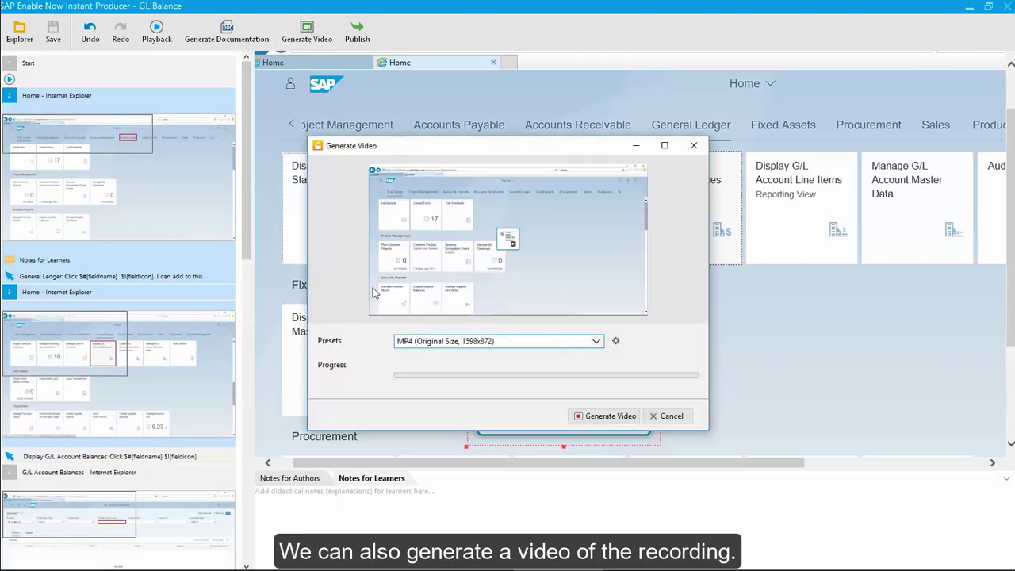
left_click(666, 418)
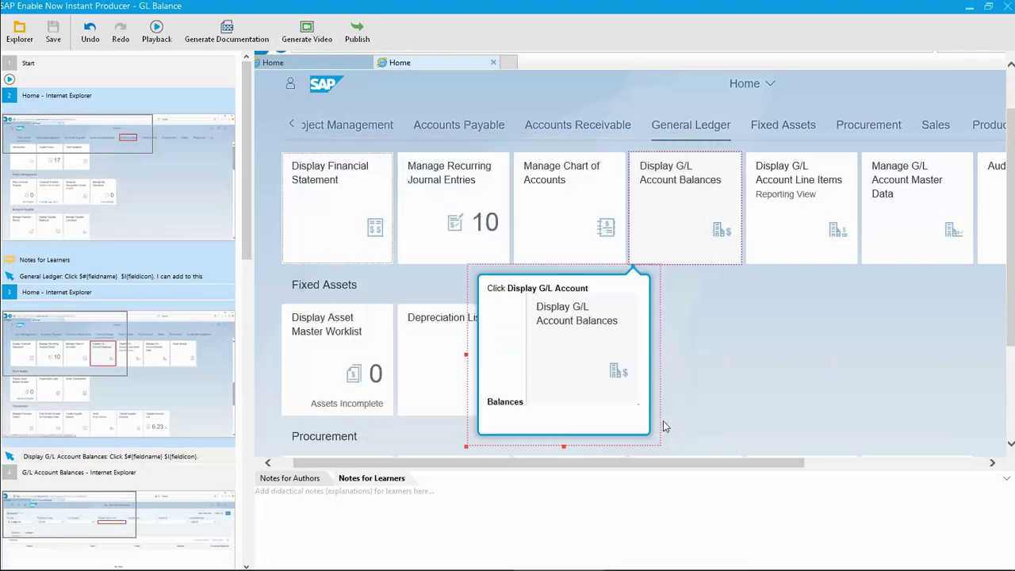
Step: Return to the project explorer and show GL Balance's properties: status In Progress, Standard Document attached
left_click(23, 39)
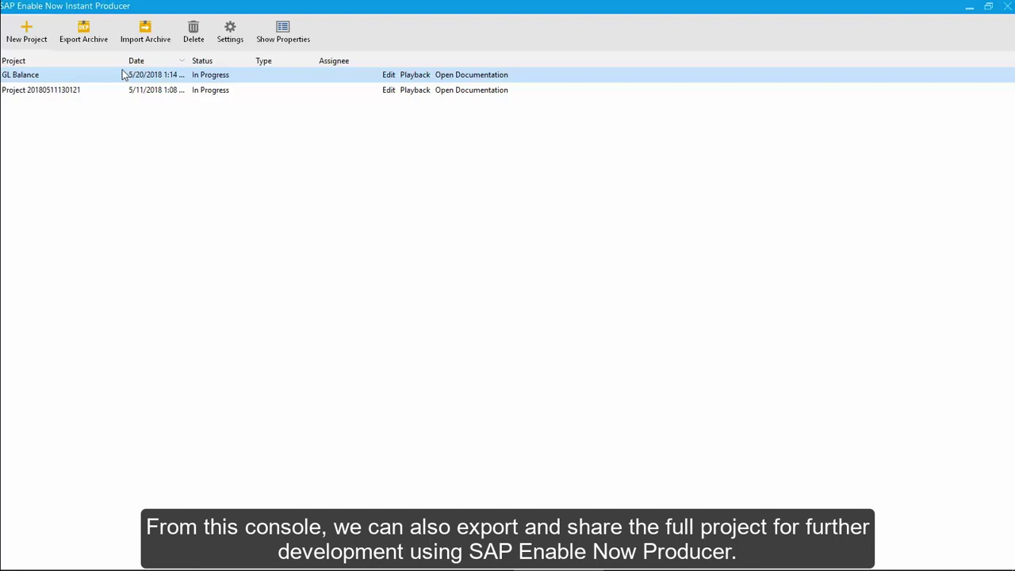
left_click(282, 35)
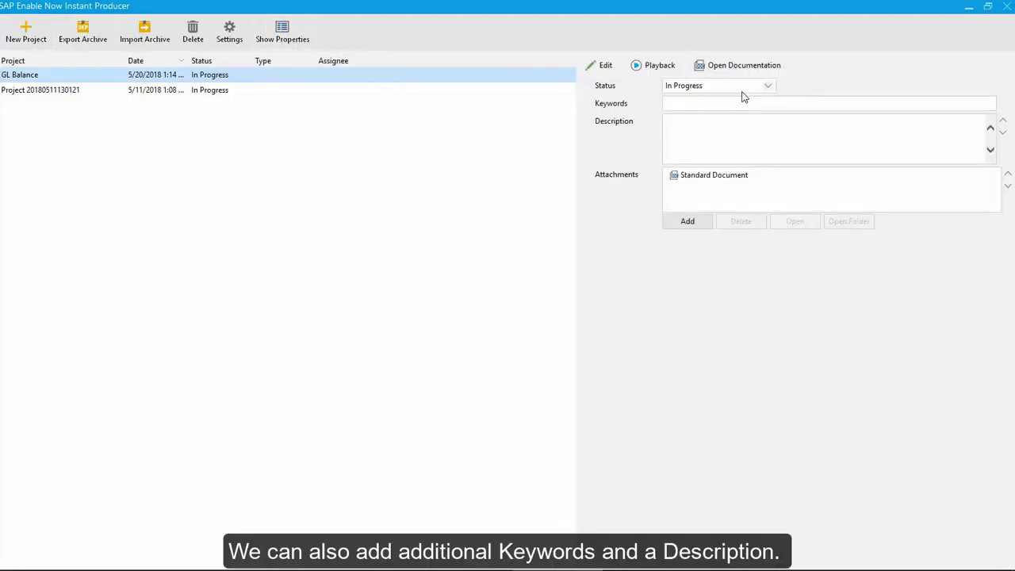